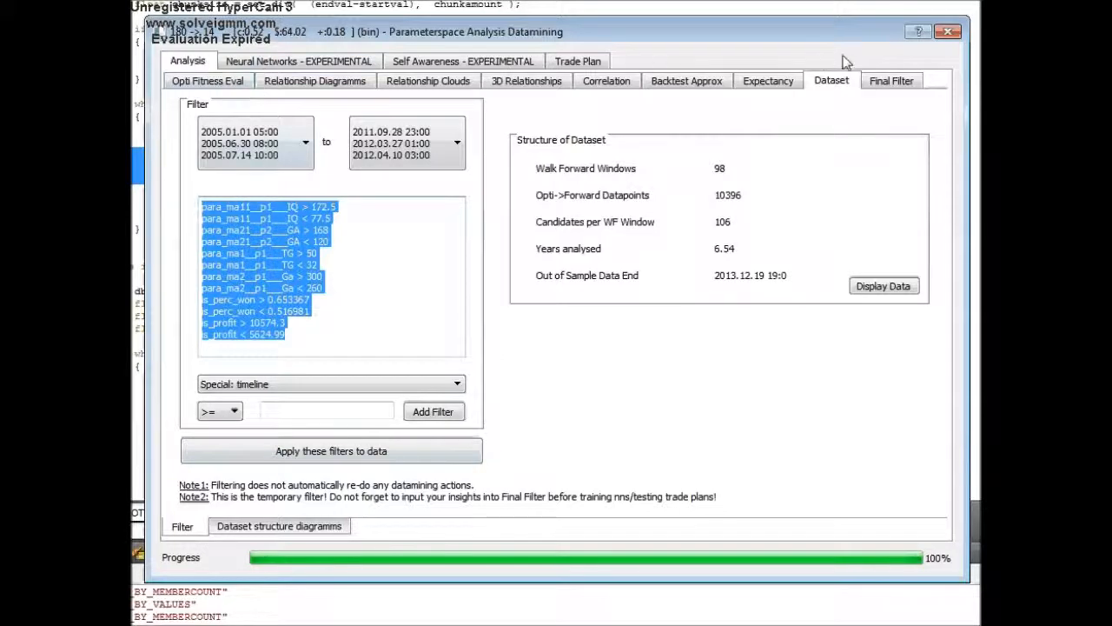
Paste the twelve copied rules, para_ma11__p1___IQ > 172.5 through is_profit < 5624.99, into the final filter and apply it to the data
{"action": "left_click", "coordinate": [539, 271]}
{"action": "type", "text": "para_ma11__p1___IQ > 172.5 para_ma11__p1___IQ < 77.5 para_ma21__p2___GA > 168 para_ma21__p2___GA < 120 para_ma1__p1___TG > 50 para_ma1__p1___TG < 32 para_ma2__p1___Ga > 300 para_ma2__p1___Ga < 260 is_perc_won > 0.653367 is_perc_won < 0.516981 is_profit > 10574.3 is_profit < 5624.99"}
{"action": "left_click", "coordinate": [615, 490]}
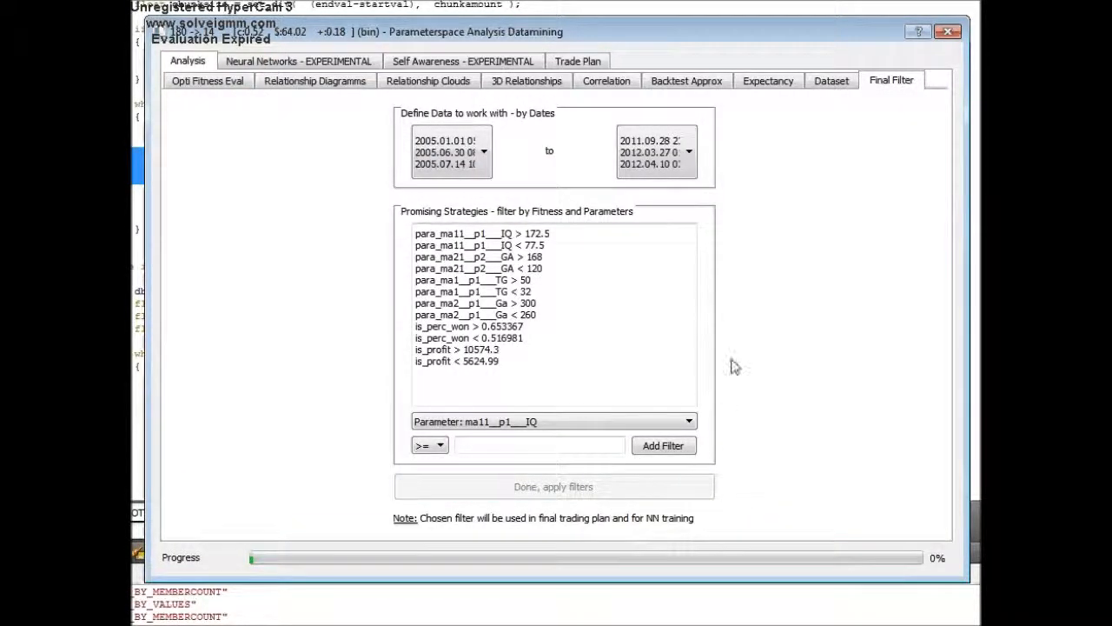
Base the trade plan's strategy choice on Optimisation: avg_con_wins
{"action": "left_click", "coordinate": [588, 63]}
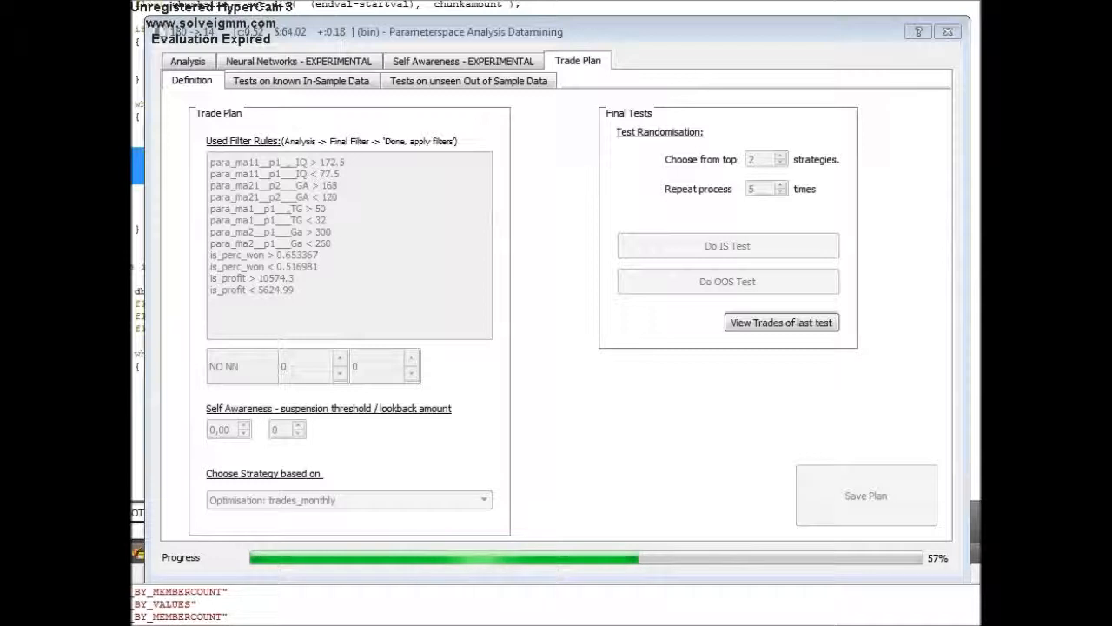
{"action": "left_click", "coordinate": [260, 500]}
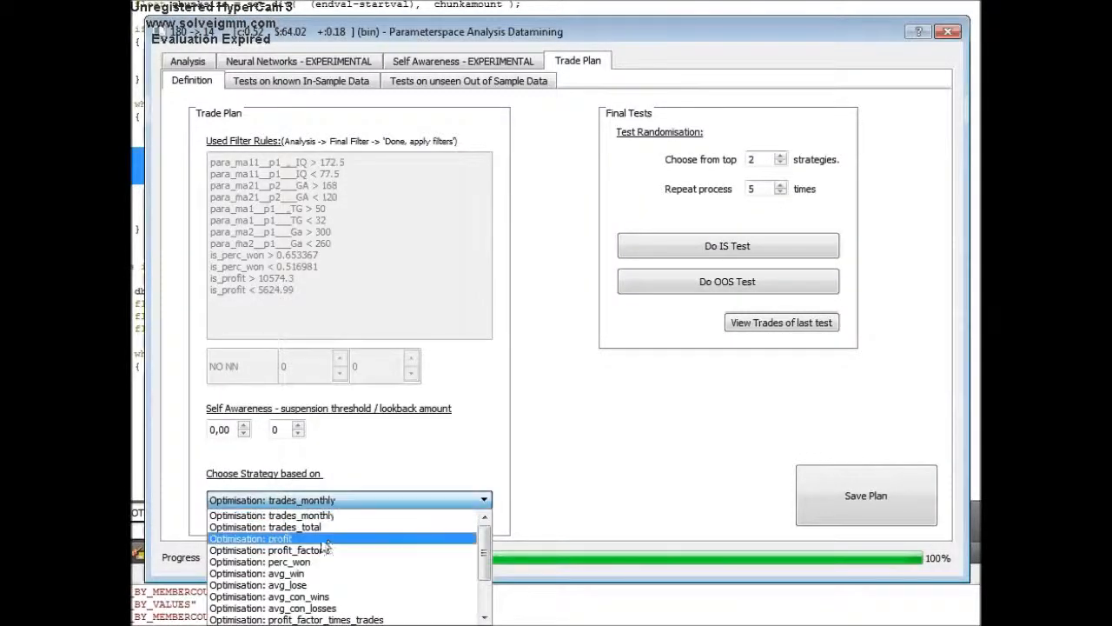
{"action": "scroll", "coordinate": [328, 546], "scroll_direction": "down", "scroll_amount": 1}
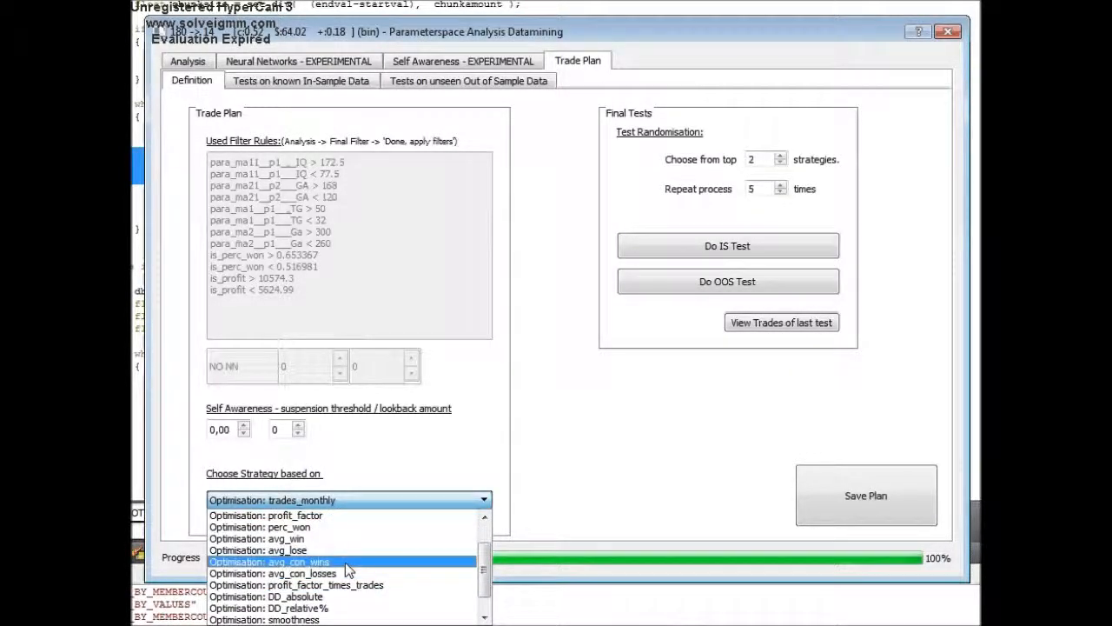
{"action": "left_click", "coordinate": [345, 561]}
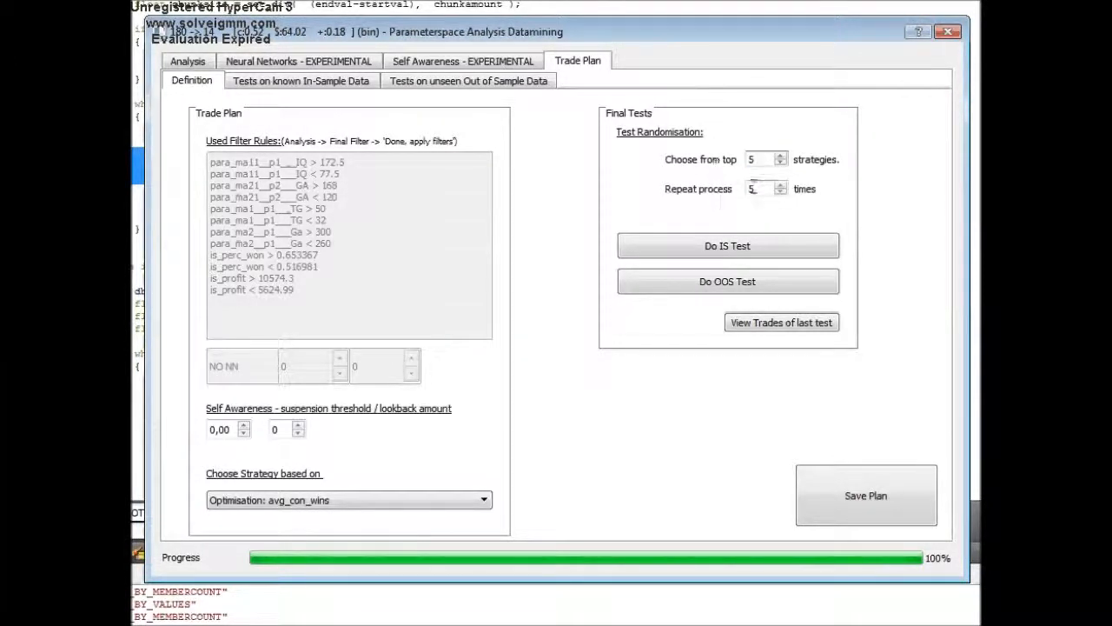
Run the in-sample test choosing from the top 5 strategies and repeating the process 15 times
{"action": "type", "text": "15"}
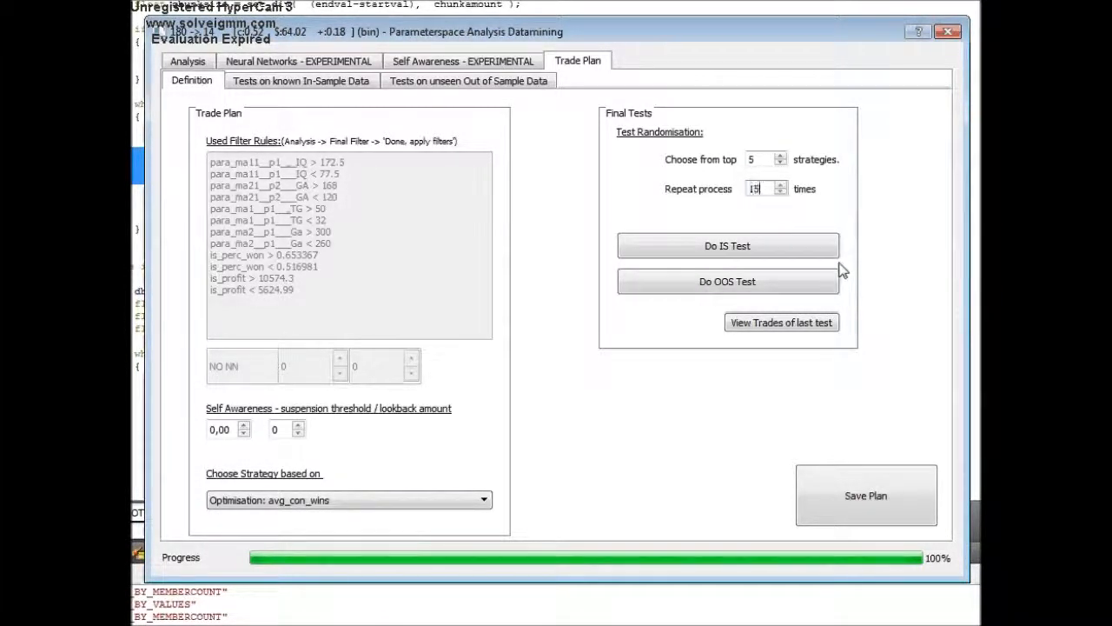
{"action": "left_click", "coordinate": [751, 245]}
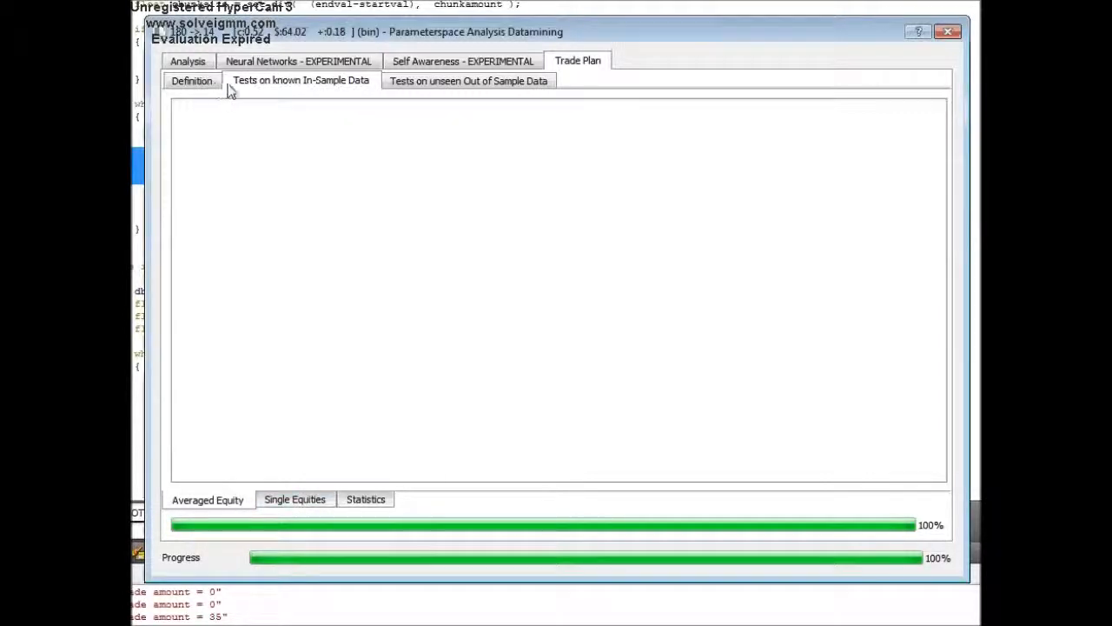
{"action": "left_click", "coordinate": [201, 86]}
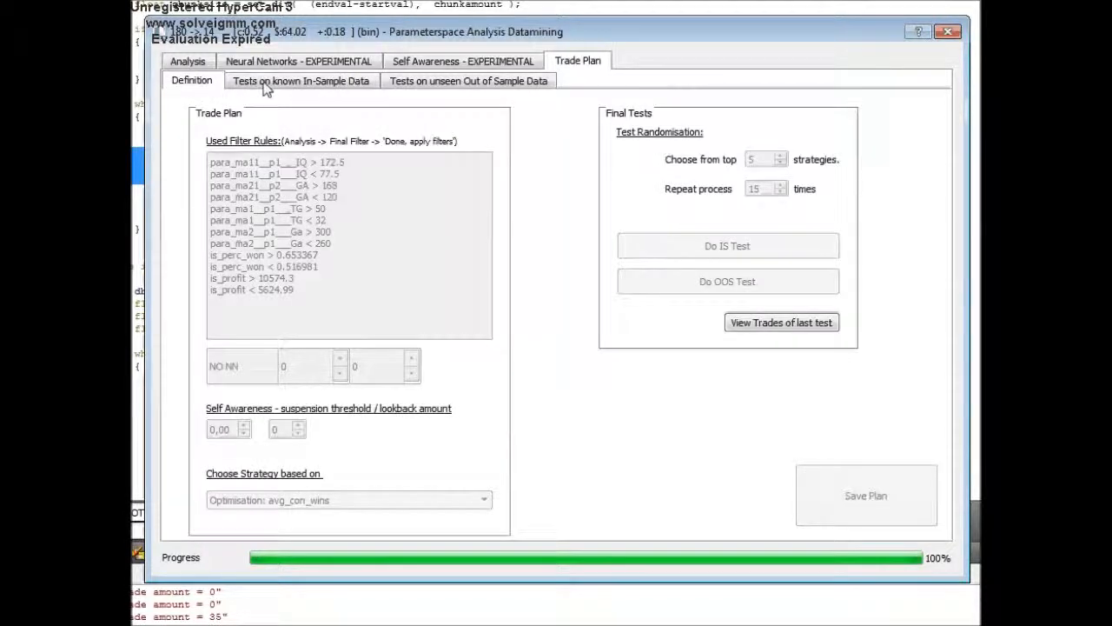
{"action": "left_click", "coordinate": [262, 82]}
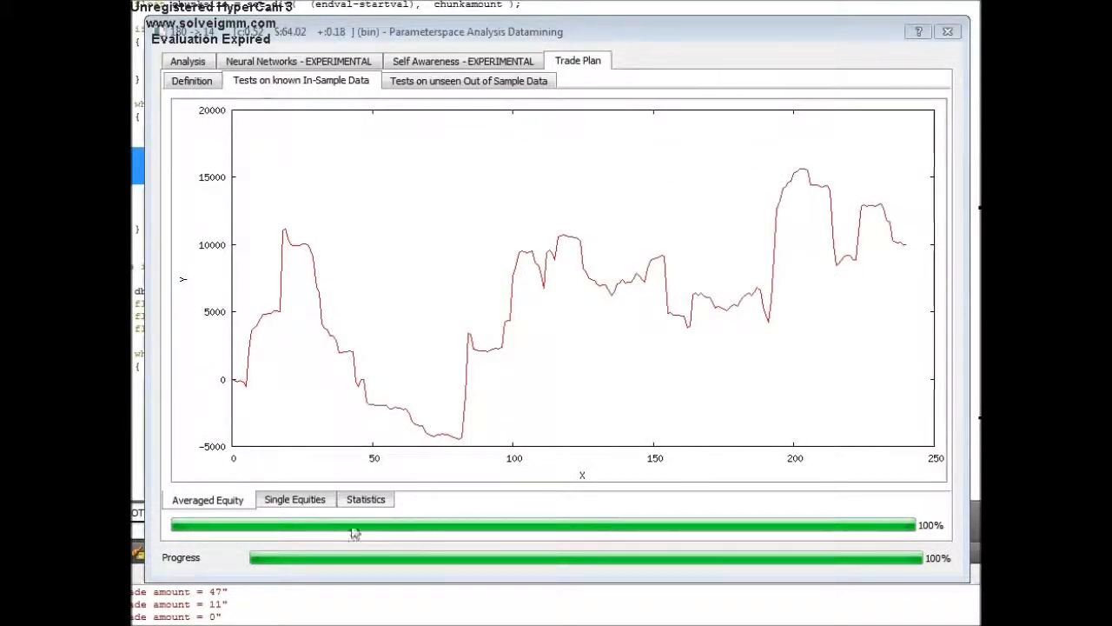
Examine the in-sample test's single equity curves and compare them with its averaged equity curve
{"action": "left_click", "coordinate": [298, 500]}
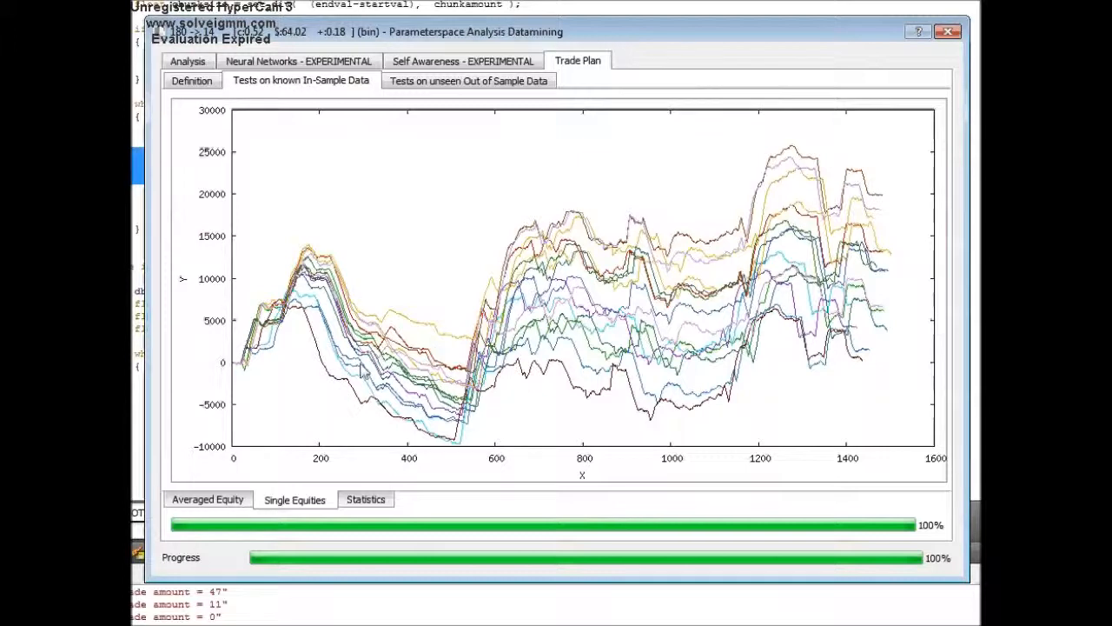
{"action": "left_click", "coordinate": [225, 508]}
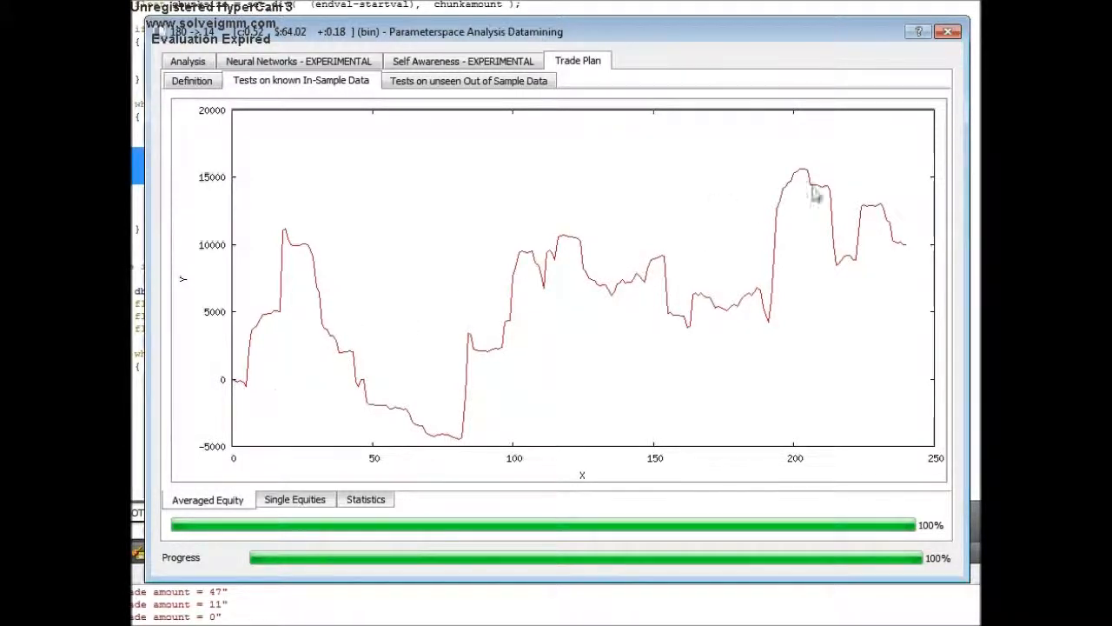
{"action": "left_click", "coordinate": [192, 83]}
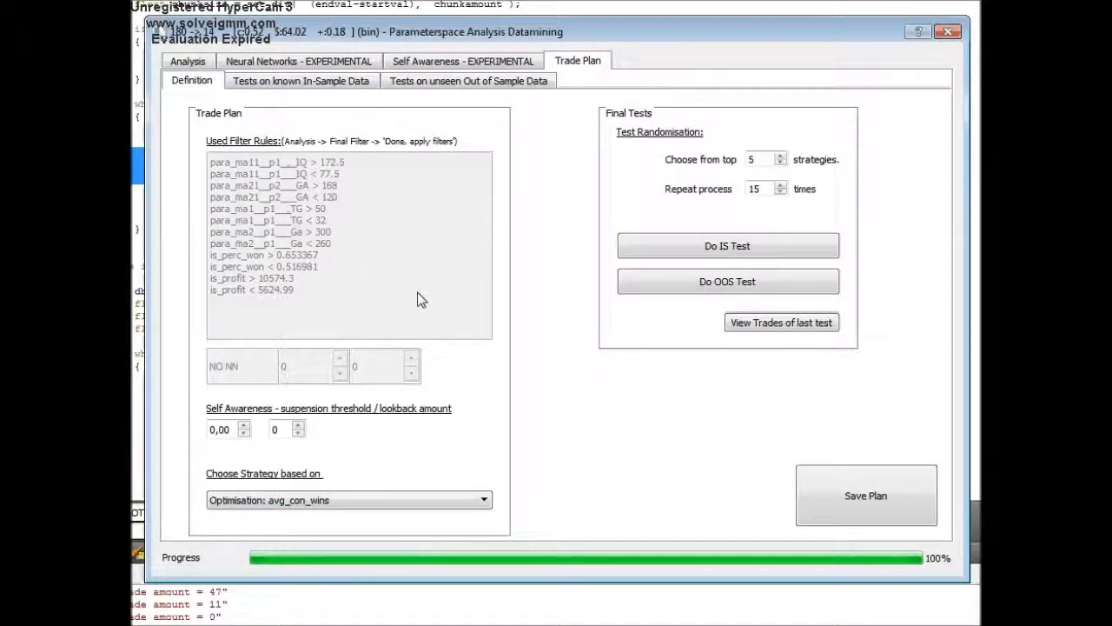
{"action": "left_click", "coordinate": [309, 84]}
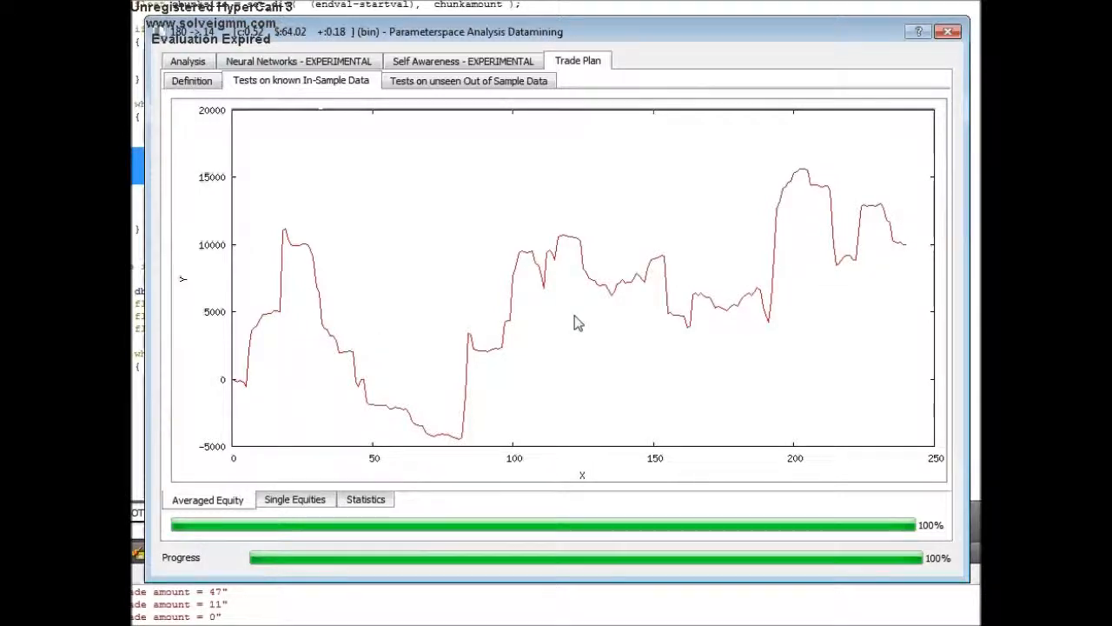
{"action": "left_click", "coordinate": [193, 82]}
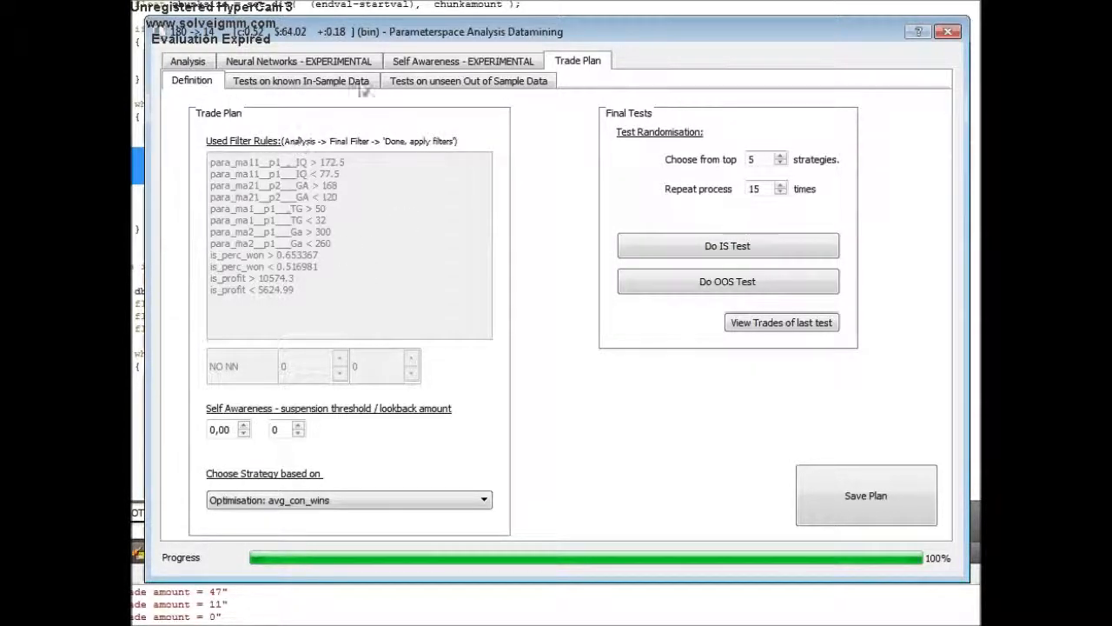
{"action": "left_click", "coordinate": [444, 85]}
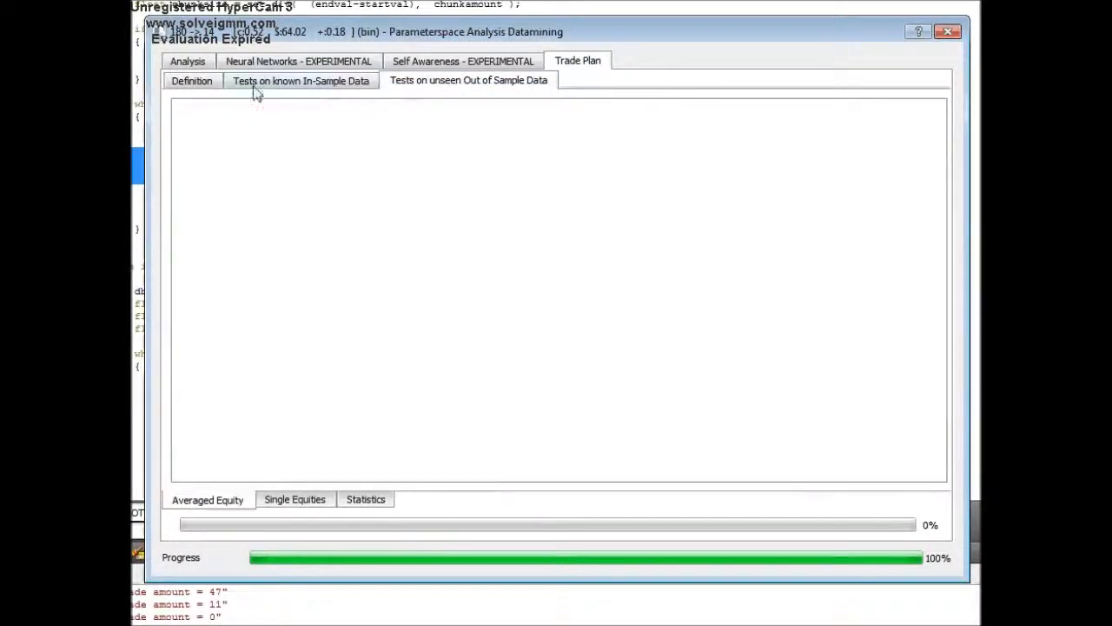
{"action": "left_click", "coordinate": [199, 87]}
{"action": "left_click", "coordinate": [391, 84]}
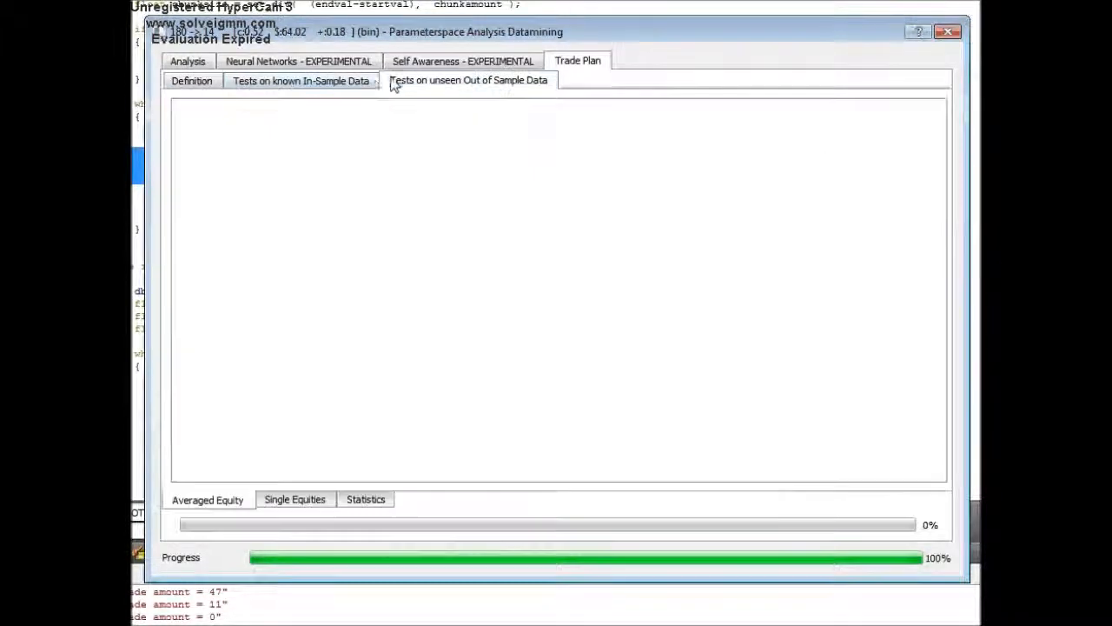
Run the out-of-sample test choosing from the top 3 strategies and repeating the process 10 times
{"action": "left_click", "coordinate": [193, 87]}
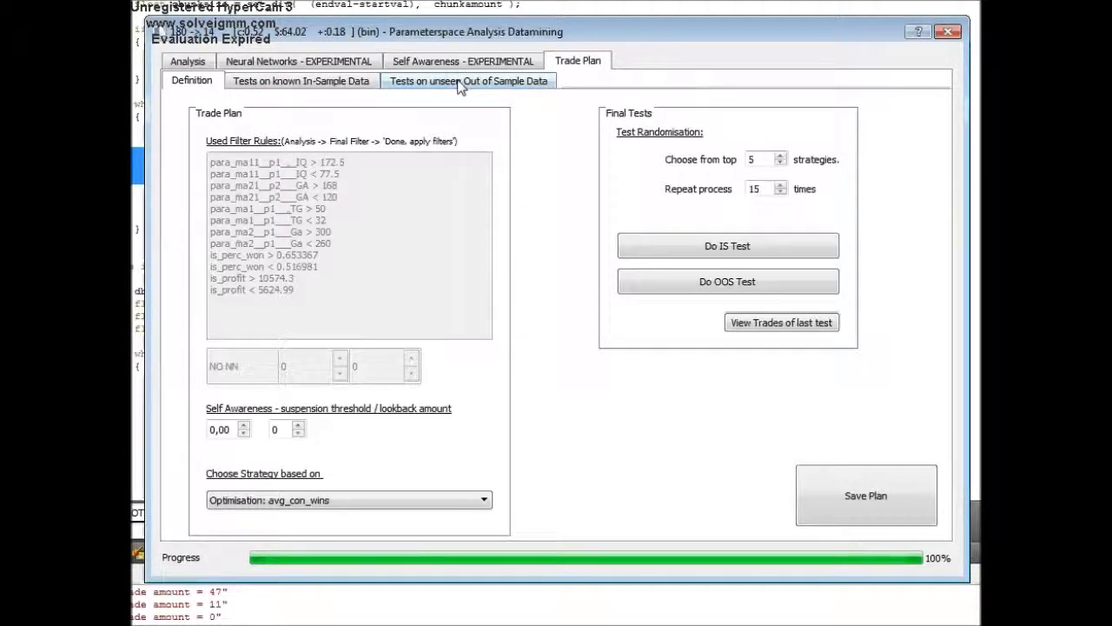
{"action": "left_click_drag", "start_coordinate": [764, 159], "coordinate": [658, 133]}
{"action": "type", "text": "3"}
{"action": "type", "text": "10"}
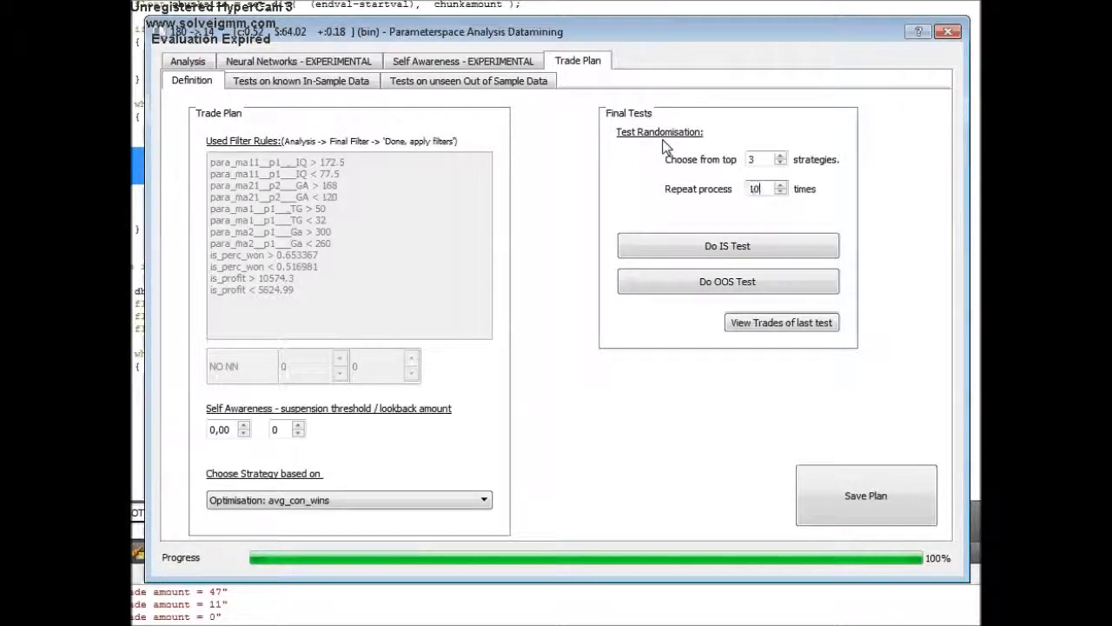
{"action": "left_click", "coordinate": [708, 290]}
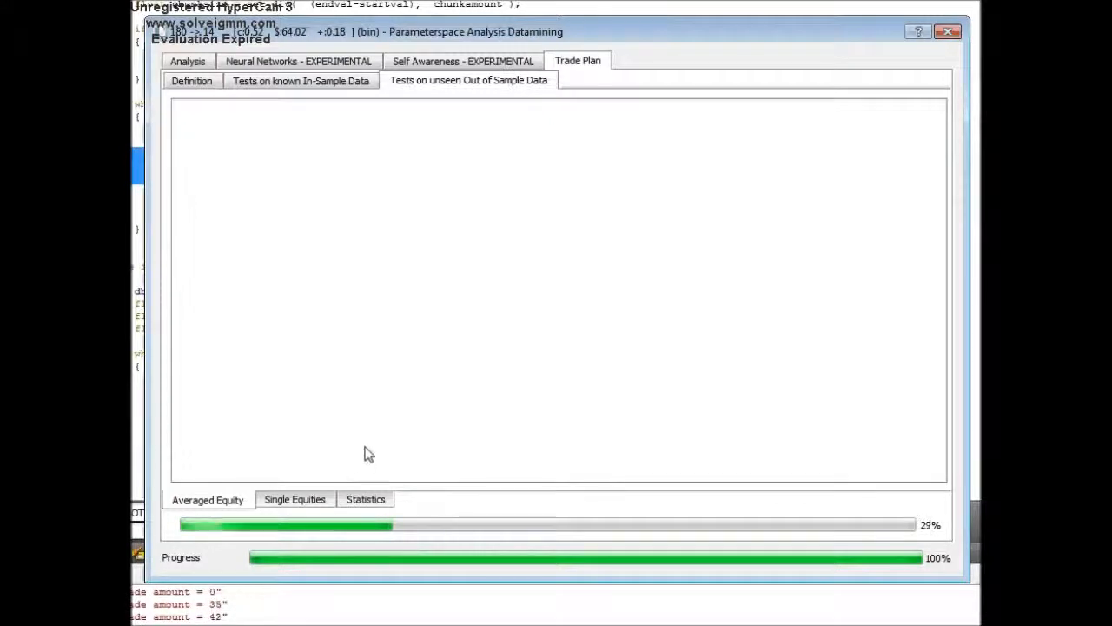
Examine the in-sample test statistics, comparing the profit_factor for overall, long and short trades
{"action": "left_click", "coordinate": [316, 87]}
{"action": "left_click", "coordinate": [366, 500]}
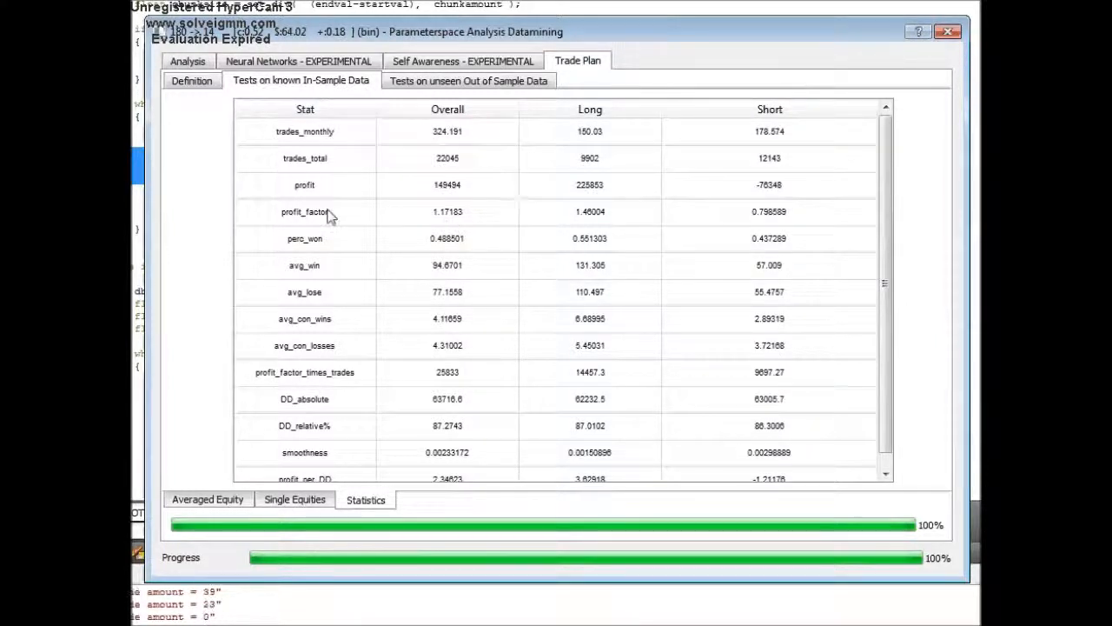
{"action": "left_click_drag", "start_coordinate": [465, 217], "coordinate": [613, 221]}
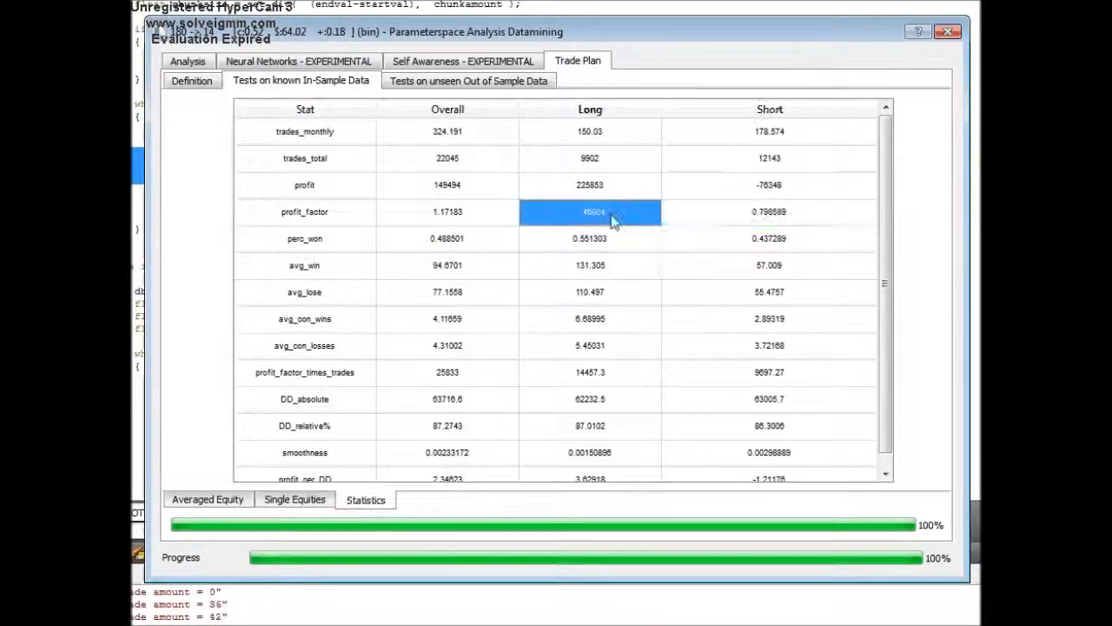
{"action": "key", "text": "Left"}
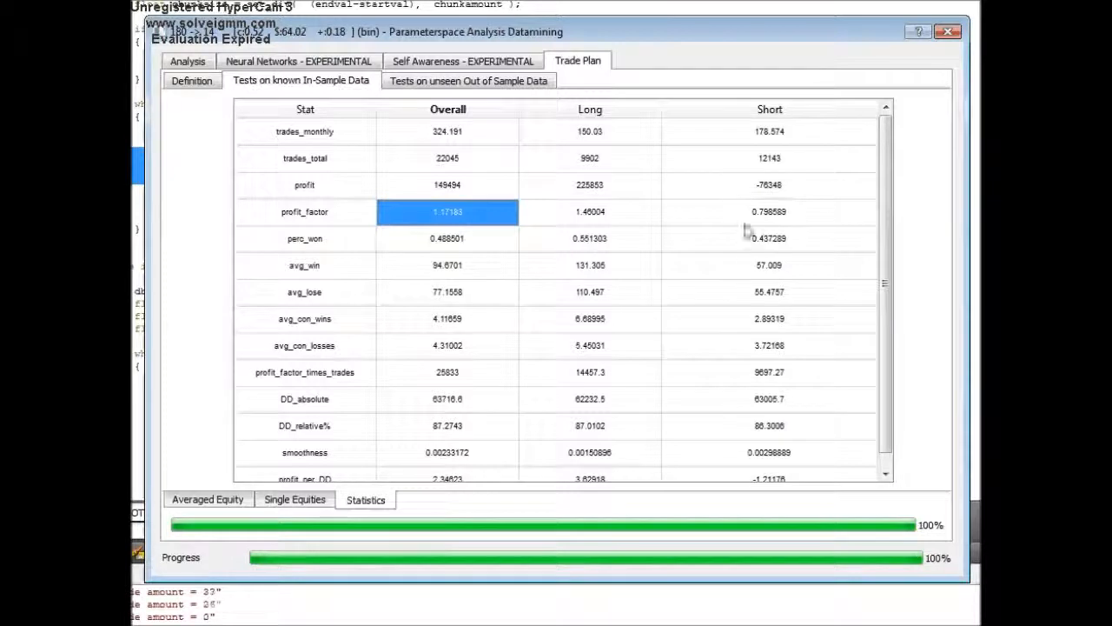
{"action": "left_click", "coordinate": [787, 219]}
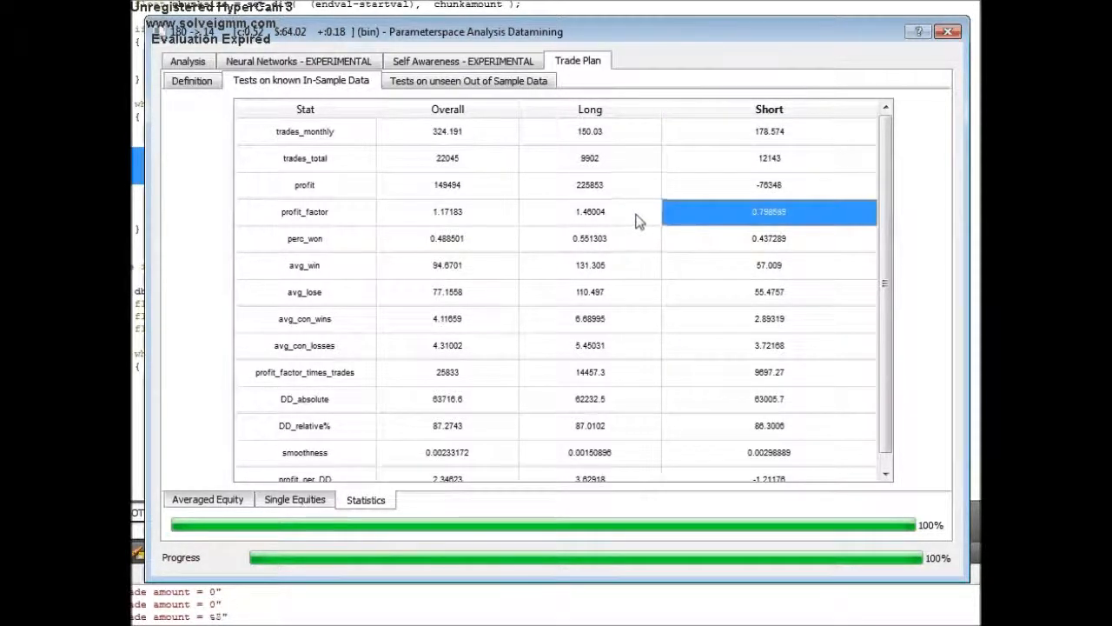
{"action": "left_click", "coordinate": [598, 218]}
{"action": "left_click", "coordinate": [735, 222]}
{"action": "left_click", "coordinate": [449, 217]}
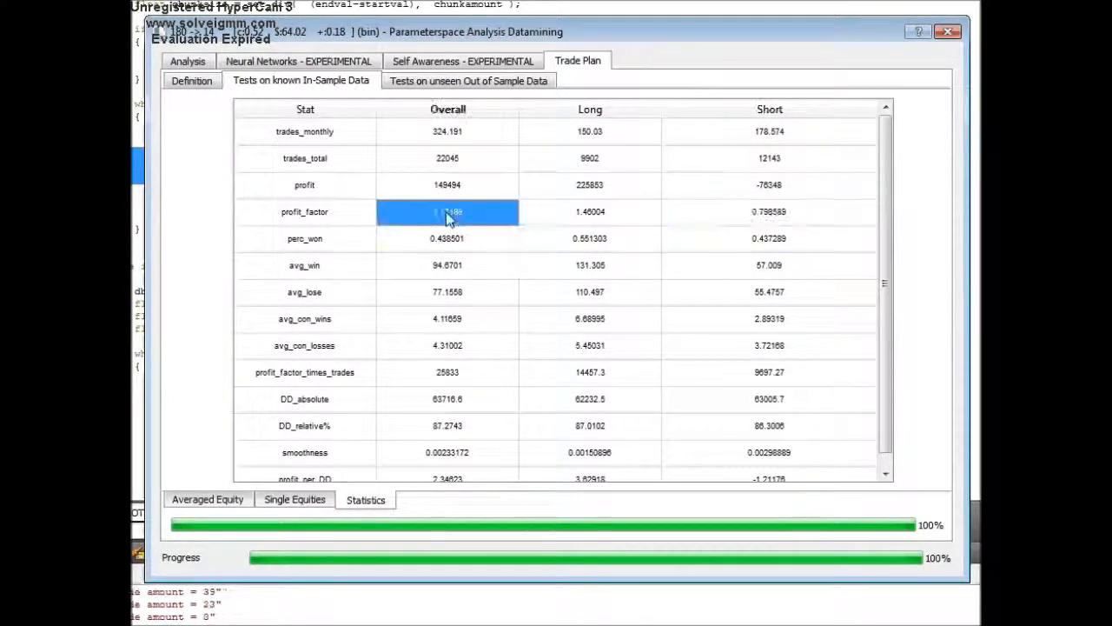
{"action": "left_click", "coordinate": [374, 221]}
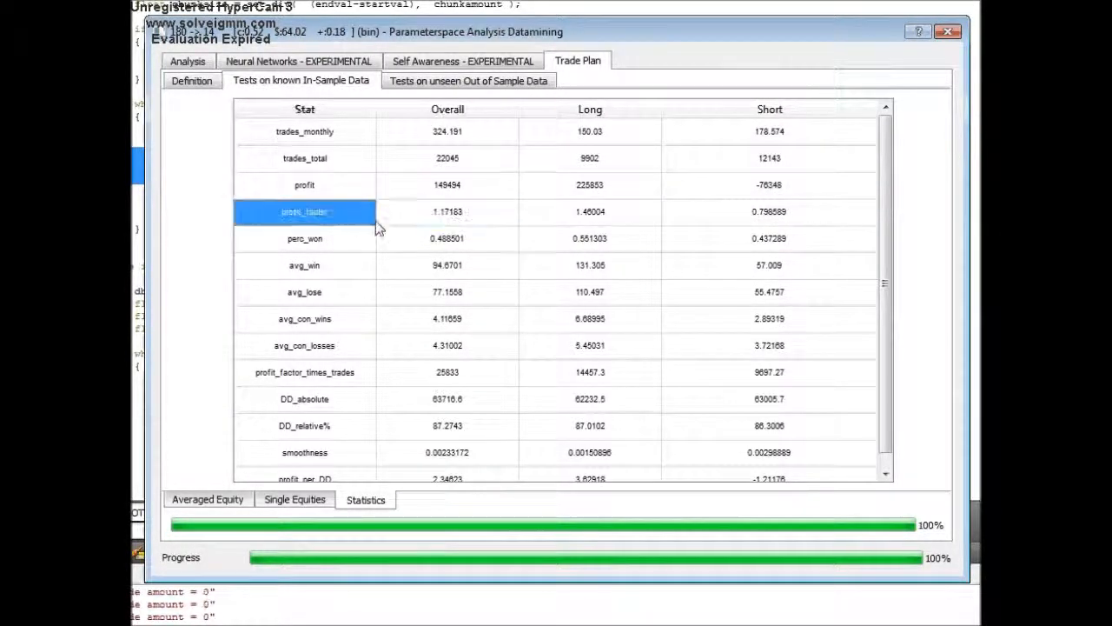
Review the backtest approximation's trade distribution and its trade-based statistics for comparison with the in-sample test
{"action": "left_click", "coordinate": [186, 61]}
{"action": "left_click", "coordinate": [599, 80]}
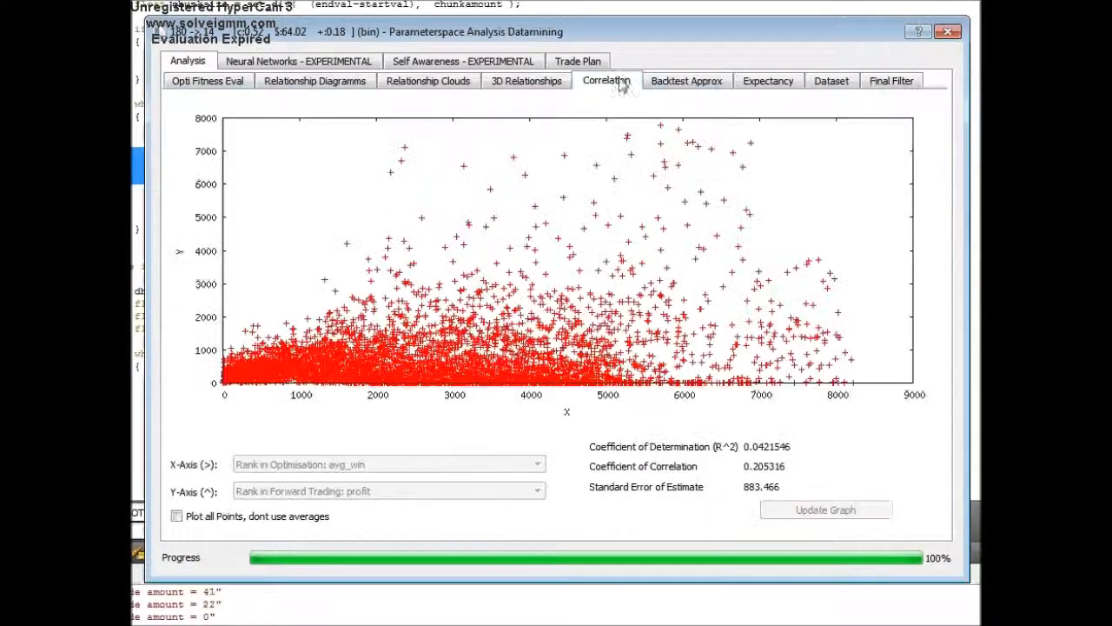
{"action": "left_click", "coordinate": [682, 81]}
{"action": "left_click", "coordinate": [768, 81]}
{"action": "left_click", "coordinate": [709, 81]}
{"action": "left_click", "coordinate": [352, 499]}
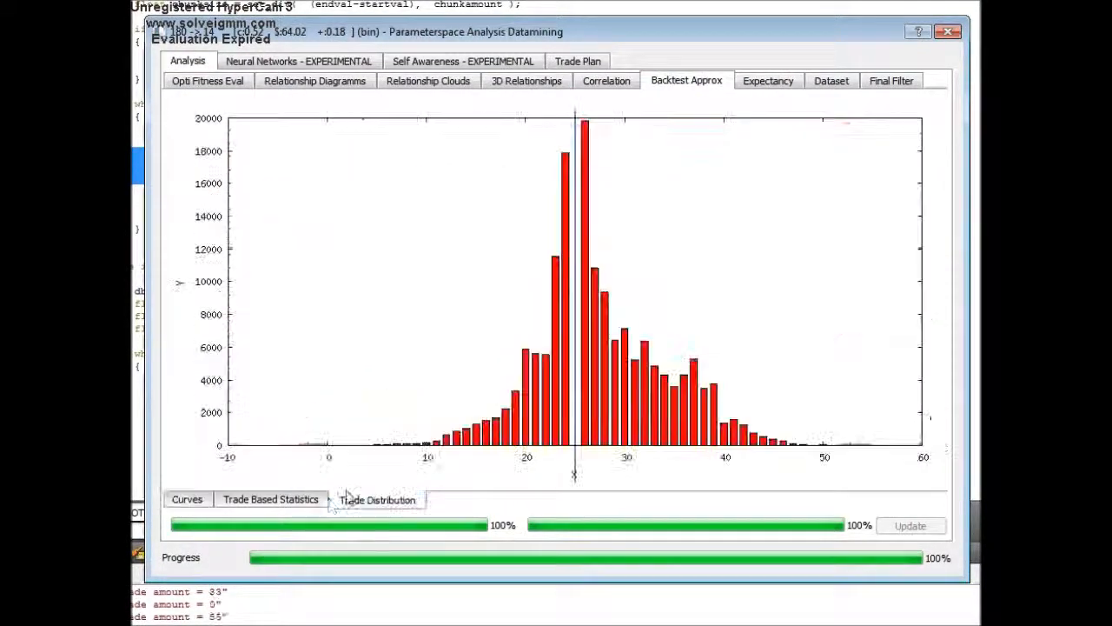
{"action": "left_click", "coordinate": [278, 501]}
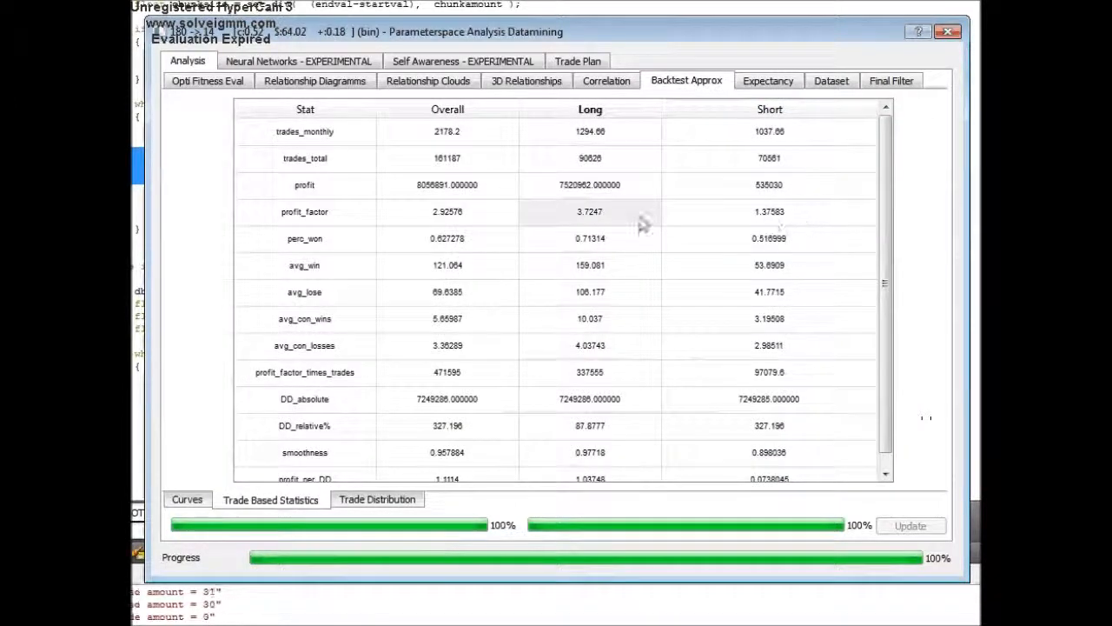
Return to the trade plan's in-sample results and review the averaged equity curve again
{"action": "left_click", "coordinate": [587, 65]}
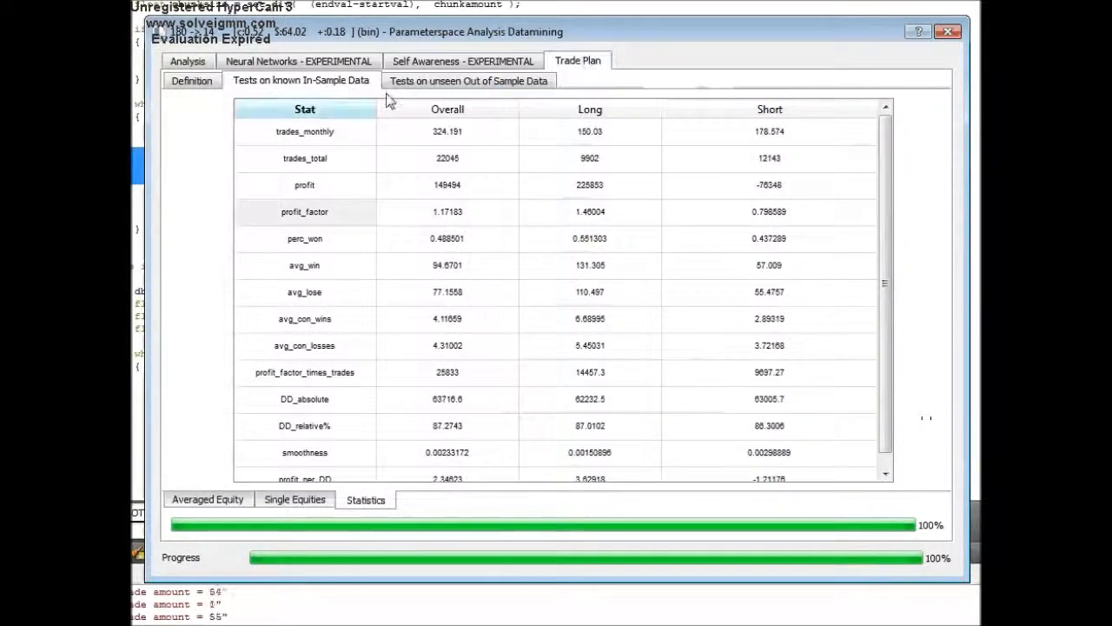
{"action": "left_click", "coordinate": [192, 80]}
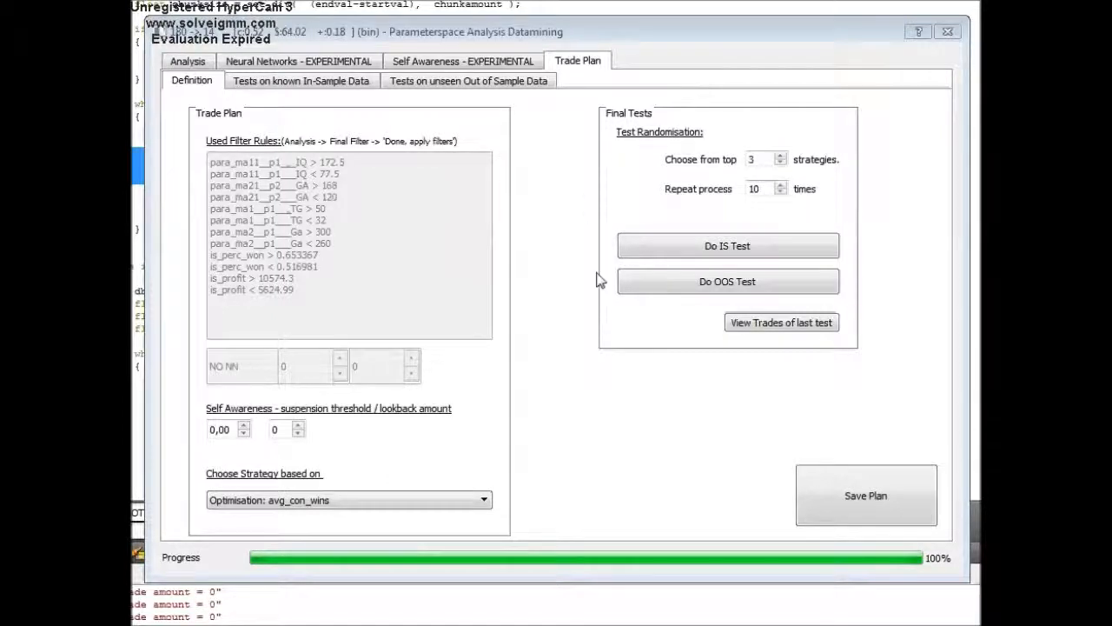
{"action": "left_click", "coordinate": [340, 82]}
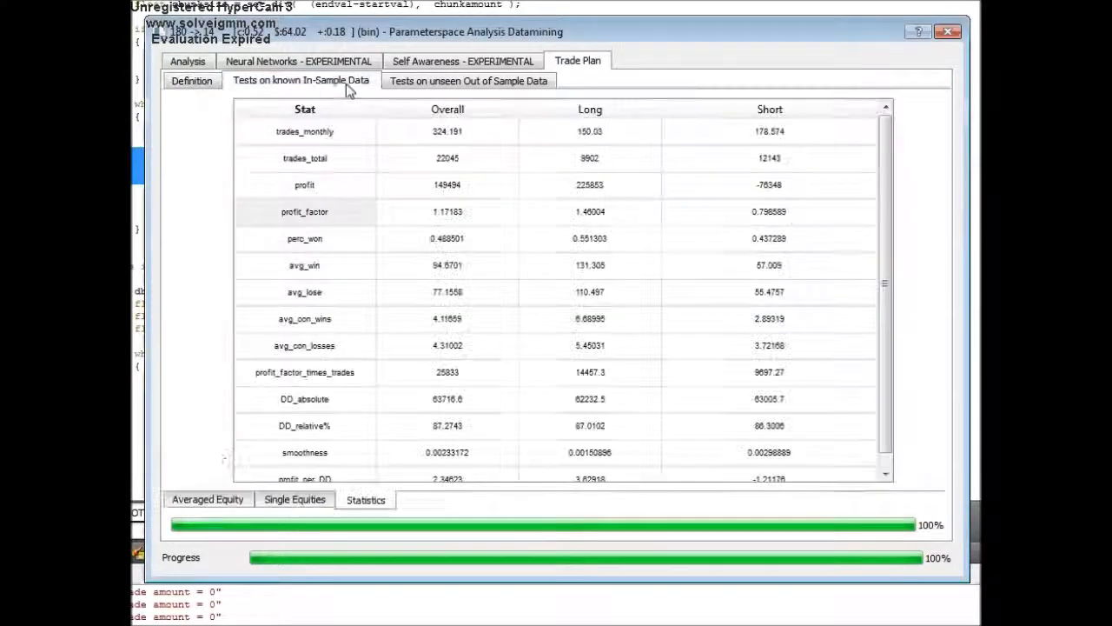
{"action": "left_click", "coordinate": [202, 497]}
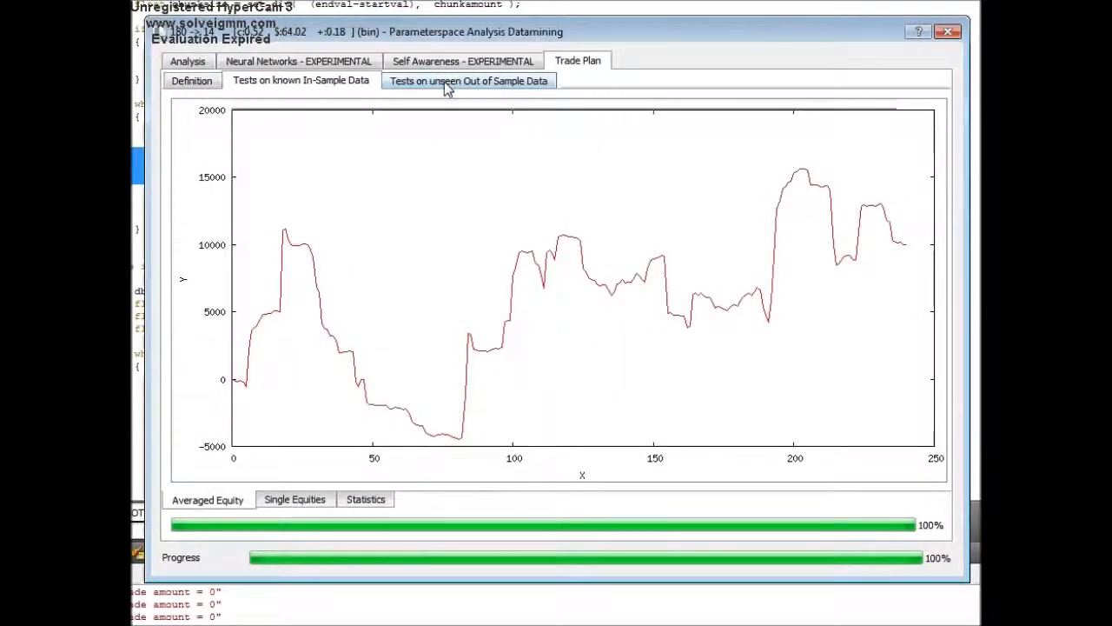
Examine the out-of-sample test's averaged equity curve, single equity curves and statistics
{"action": "left_click", "coordinate": [447, 86]}
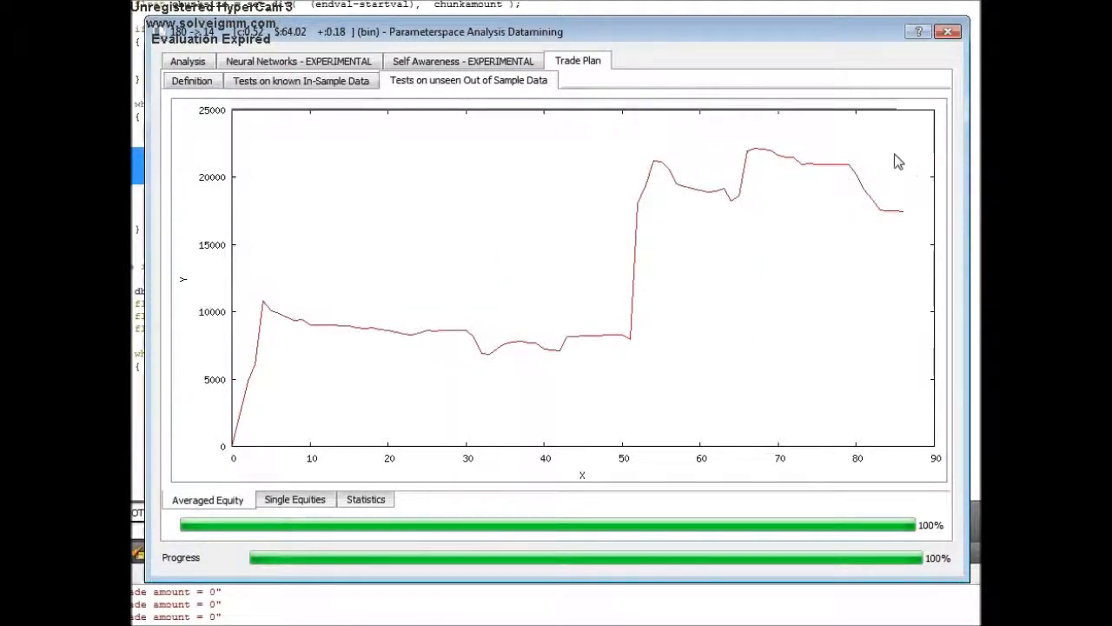
{"action": "left_click", "coordinate": [278, 499]}
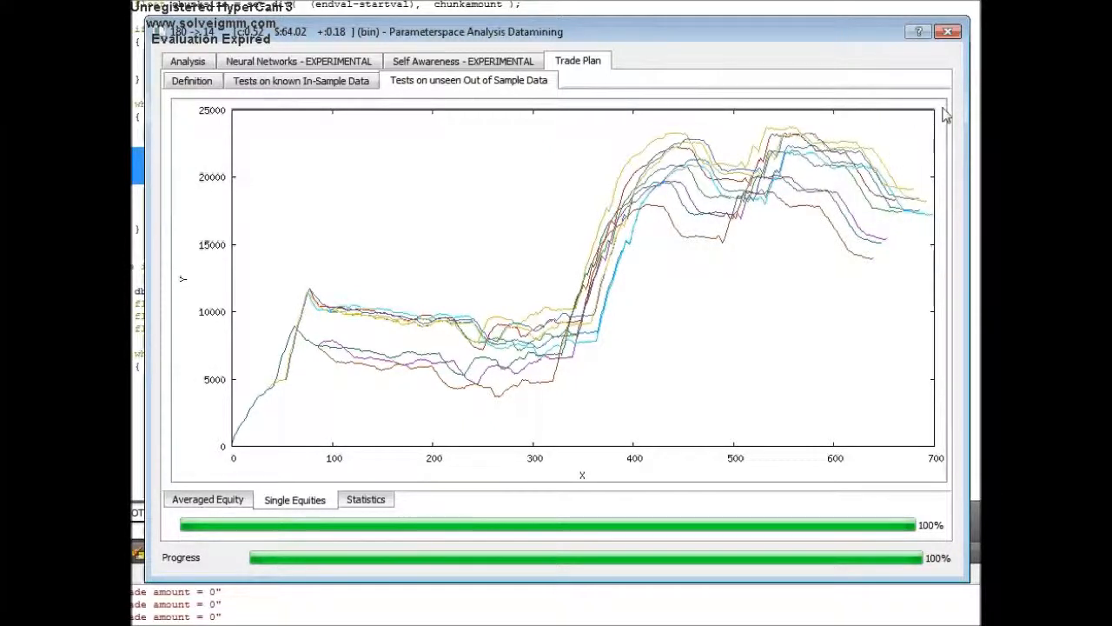
{"action": "left_click", "coordinate": [368, 499]}
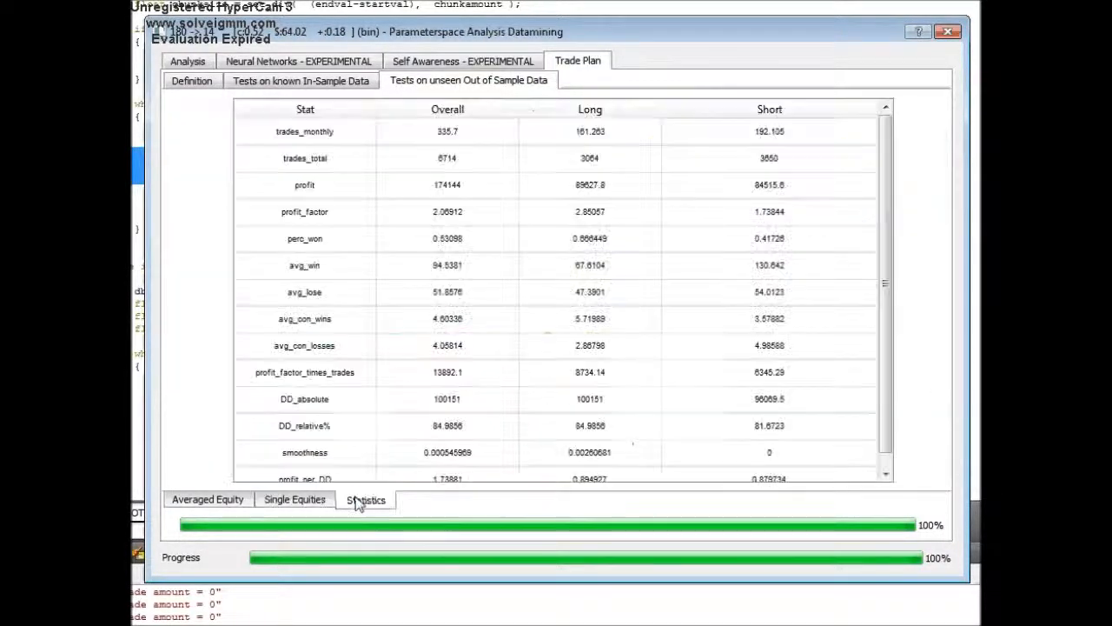
Compare the averaged equity curve with the single equity curves of the out-of-sample test
{"action": "left_click", "coordinate": [310, 505]}
{"action": "left_click", "coordinate": [188, 508]}
{"action": "left_click", "coordinate": [282, 508]}
{"action": "left_click", "coordinate": [221, 507]}
{"action": "left_click", "coordinate": [271, 510]}
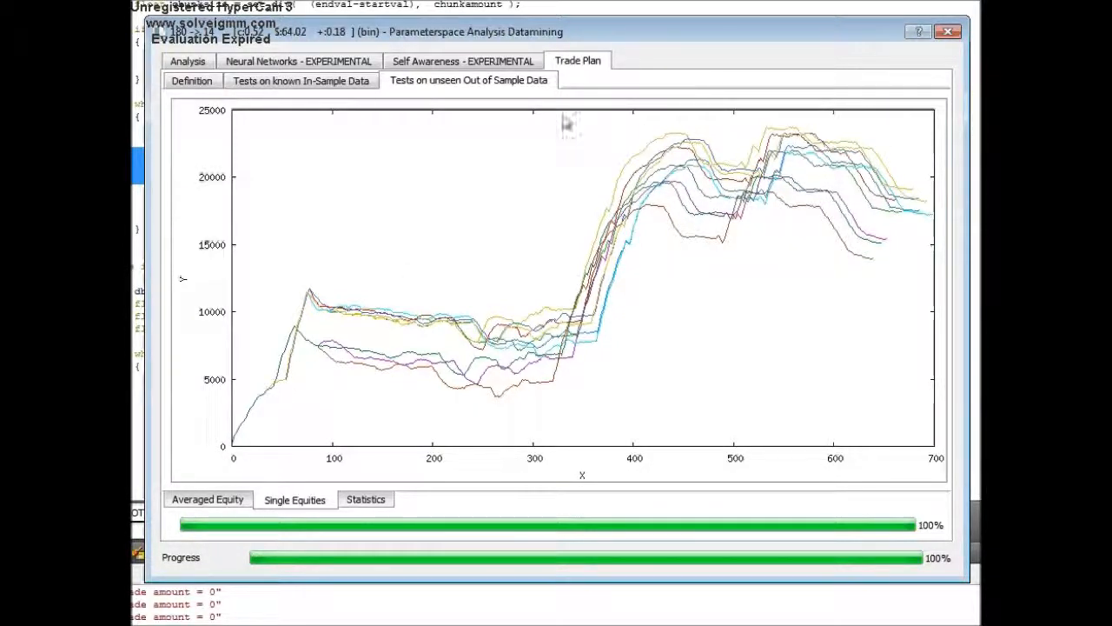
Compare the single equity curves of the in-sample test with those of the out-of-sample test
{"action": "left_click", "coordinate": [318, 81]}
{"action": "left_click", "coordinate": [434, 80]}
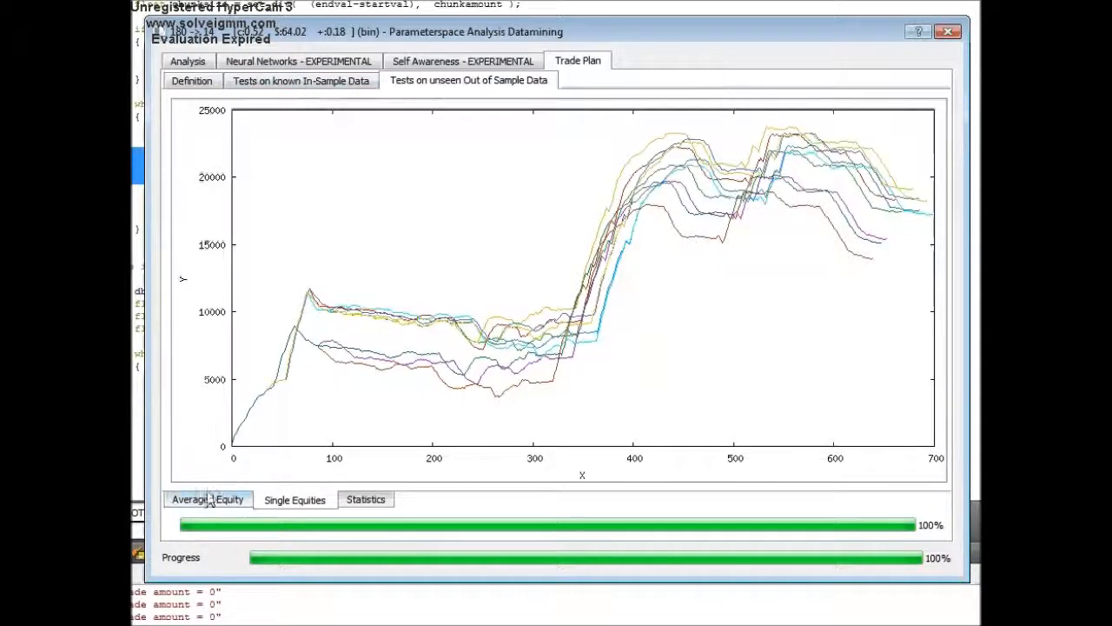
{"action": "left_click", "coordinate": [312, 83]}
{"action": "left_click", "coordinate": [298, 500]}
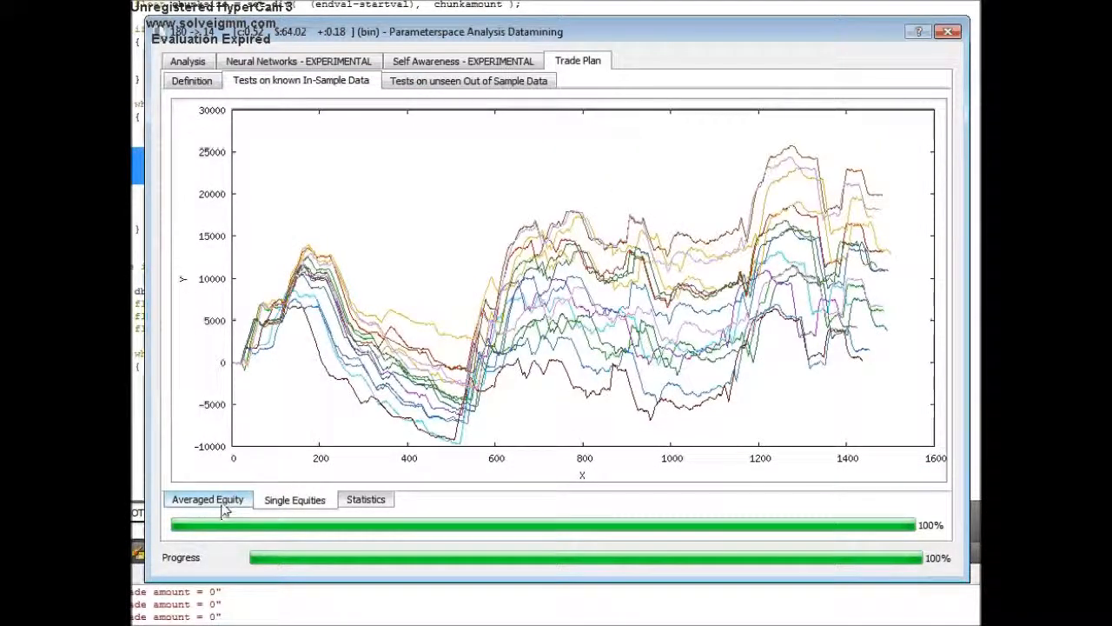
{"action": "left_click", "coordinate": [445, 81]}
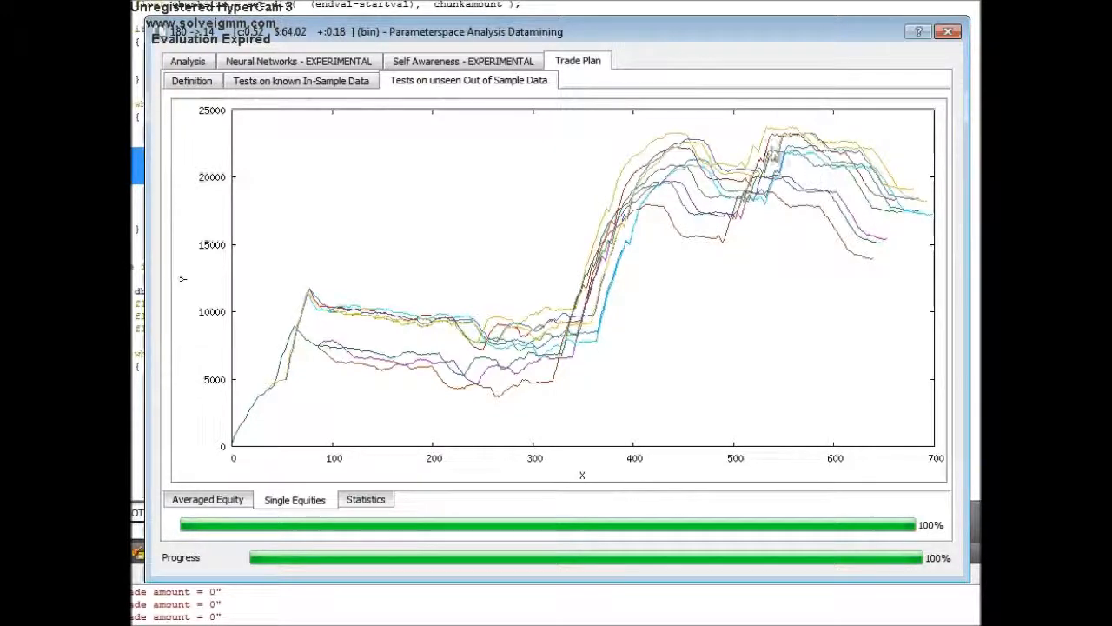
Check the dataset's structure and out-of-sample end date against the final filter's date range, and return to the out-of-sample single equity curves
{"action": "left_click", "coordinate": [190, 63]}
{"action": "left_click", "coordinate": [187, 81]}
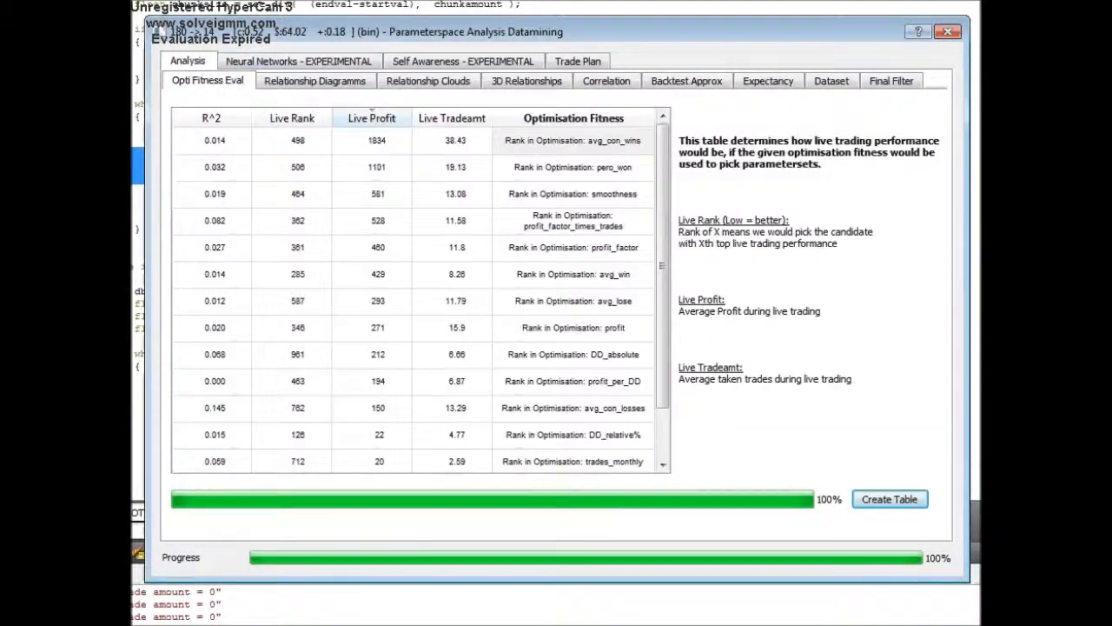
{"action": "left_click", "coordinate": [791, 83]}
{"action": "left_click", "coordinate": [825, 82]}
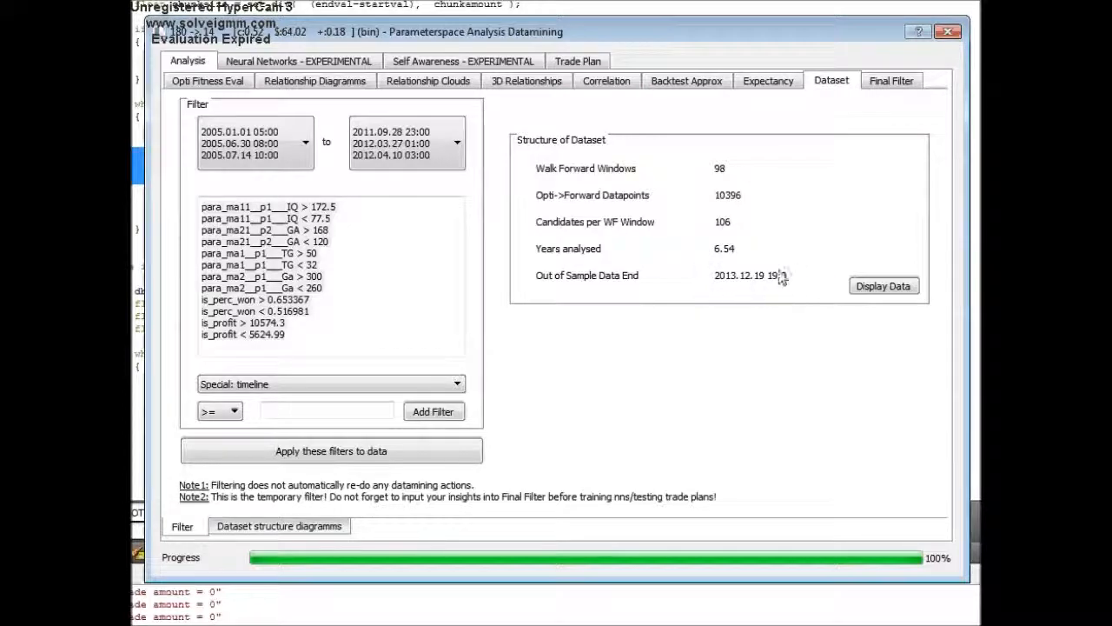
{"action": "left_click", "coordinate": [891, 81]}
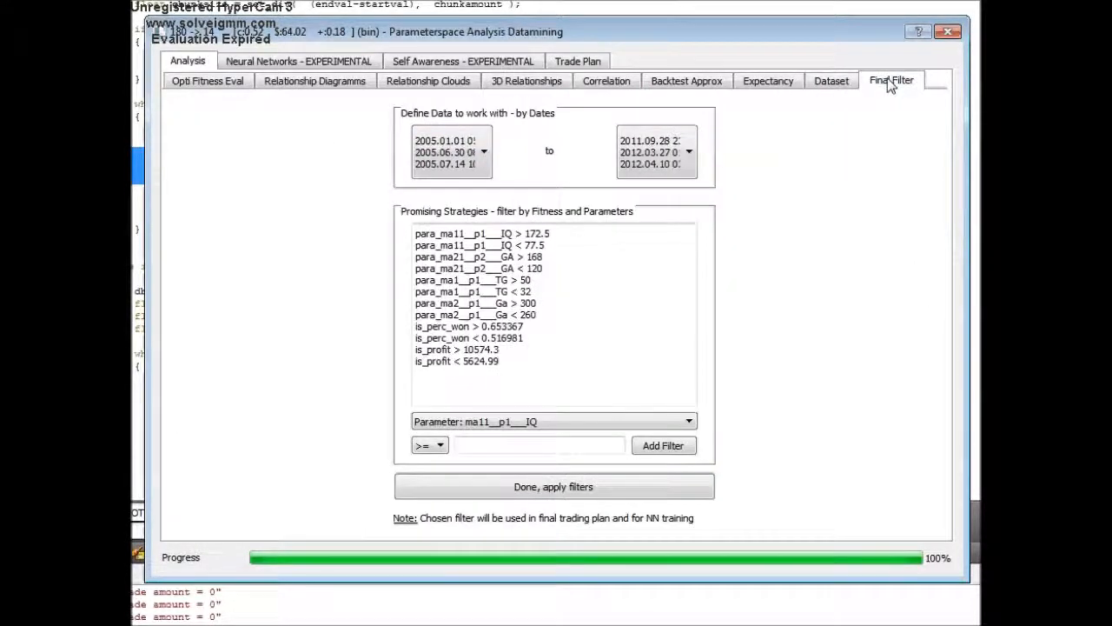
{"action": "left_click", "coordinate": [849, 81]}
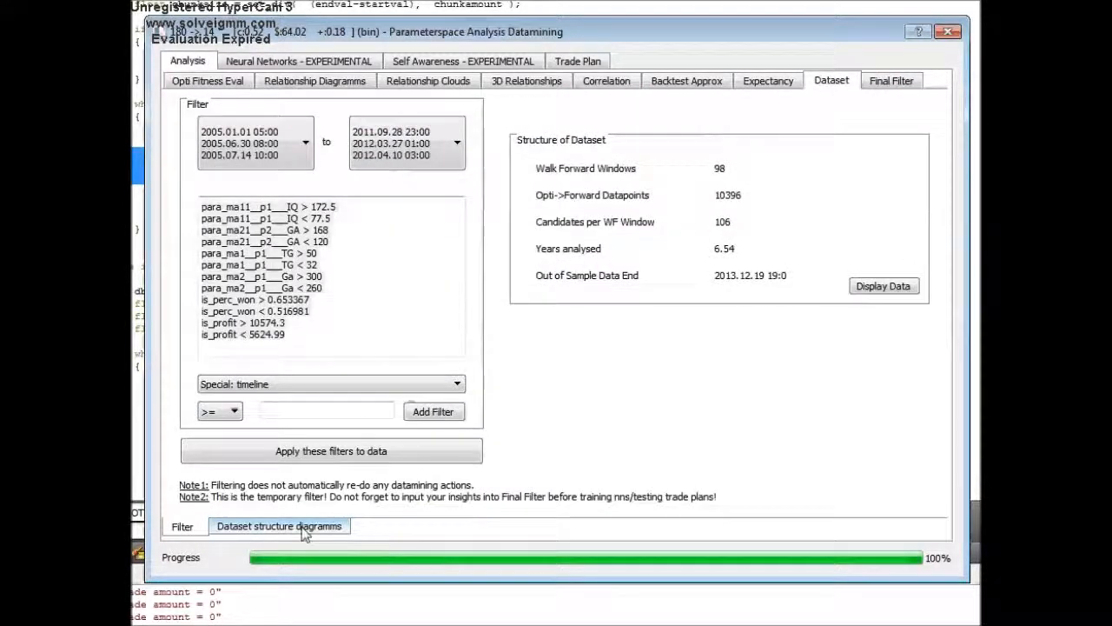
{"action": "left_click", "coordinate": [560, 64]}
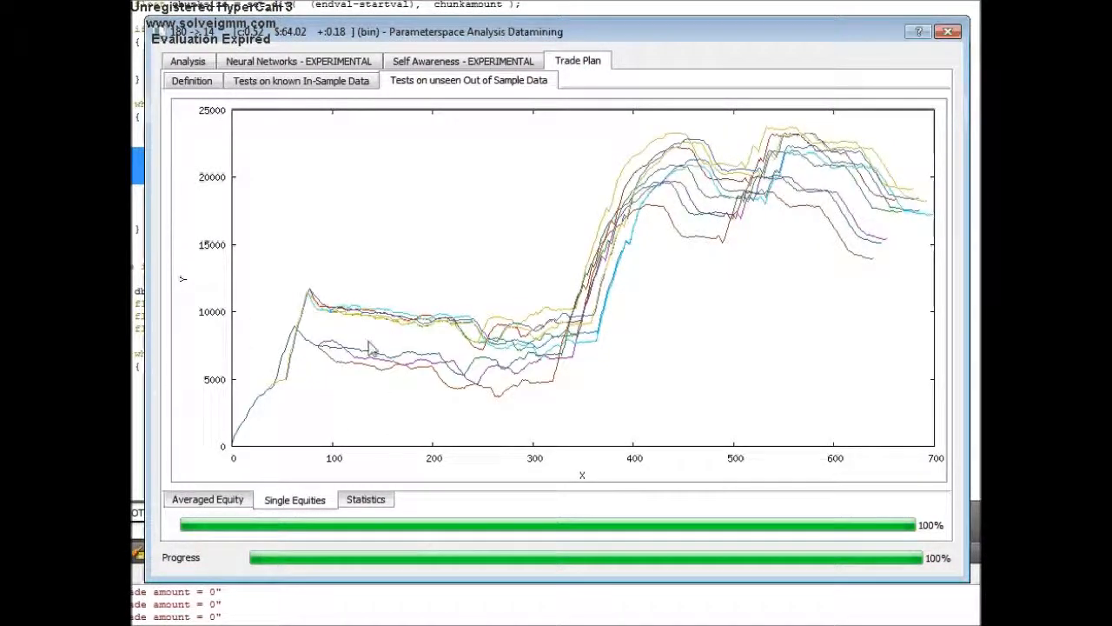